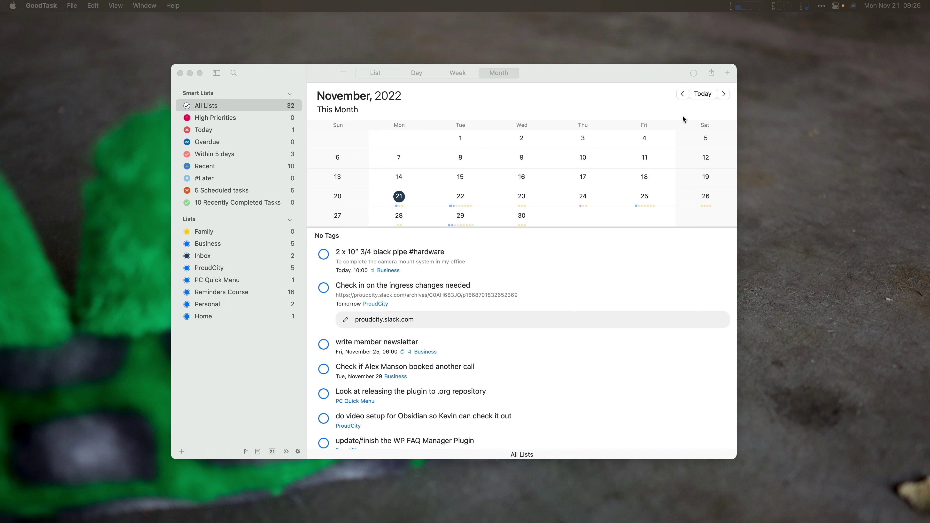
Review the Global Keyboard Shortcut setting in Preferences, then close Preferences
click(579, 85)
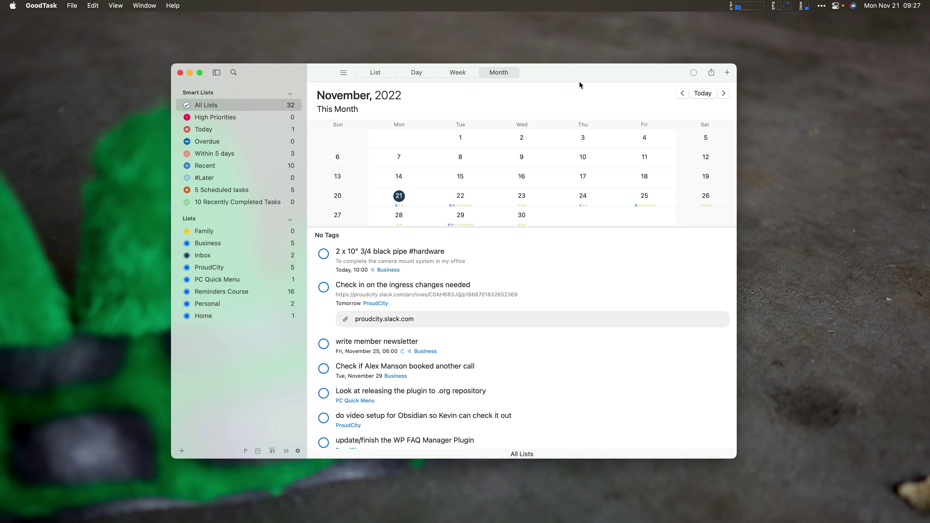
key(super+comma)
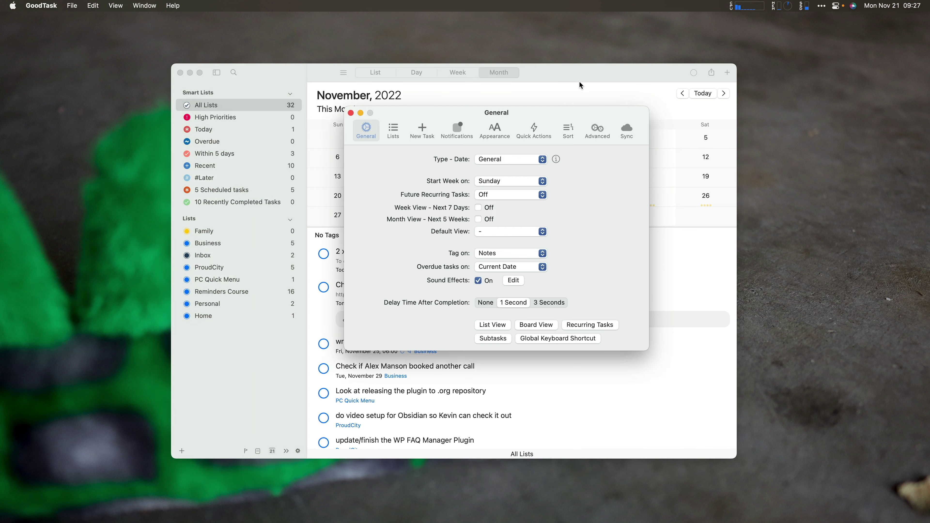
click(577, 339)
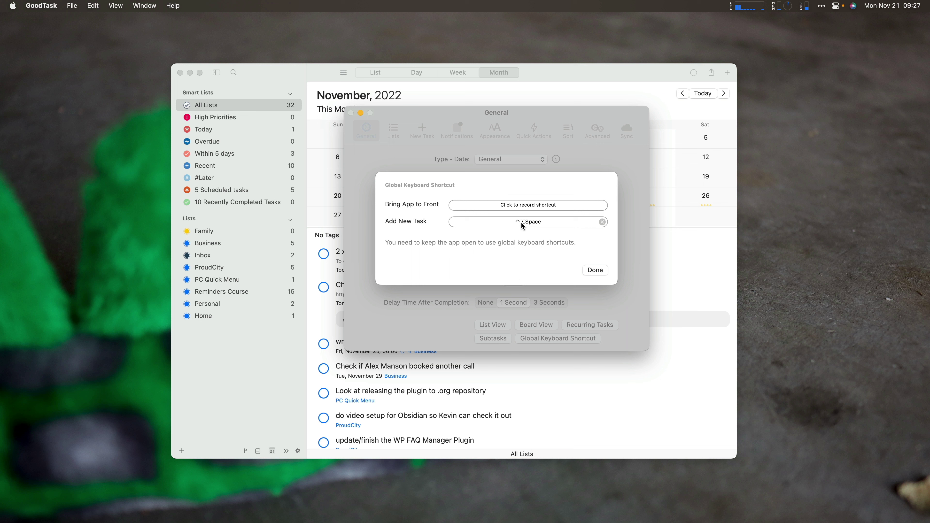
click(595, 270)
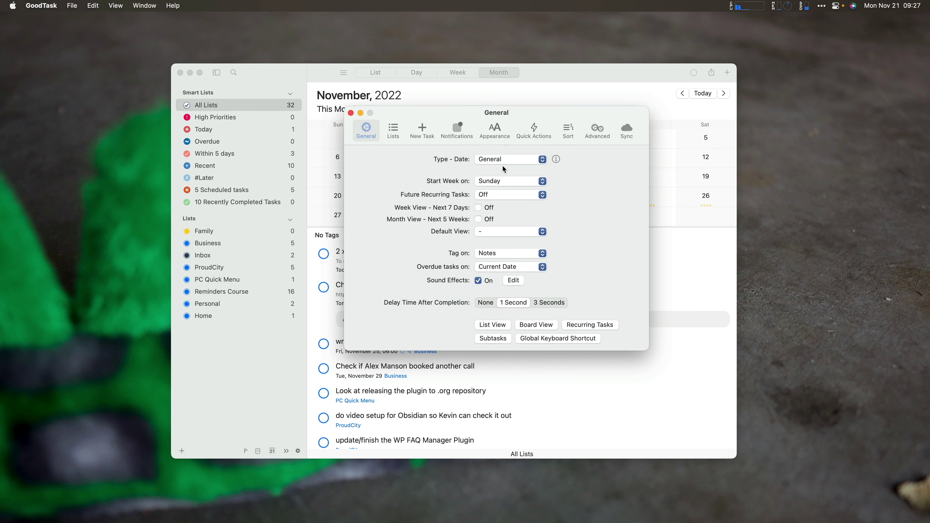
click(351, 112)
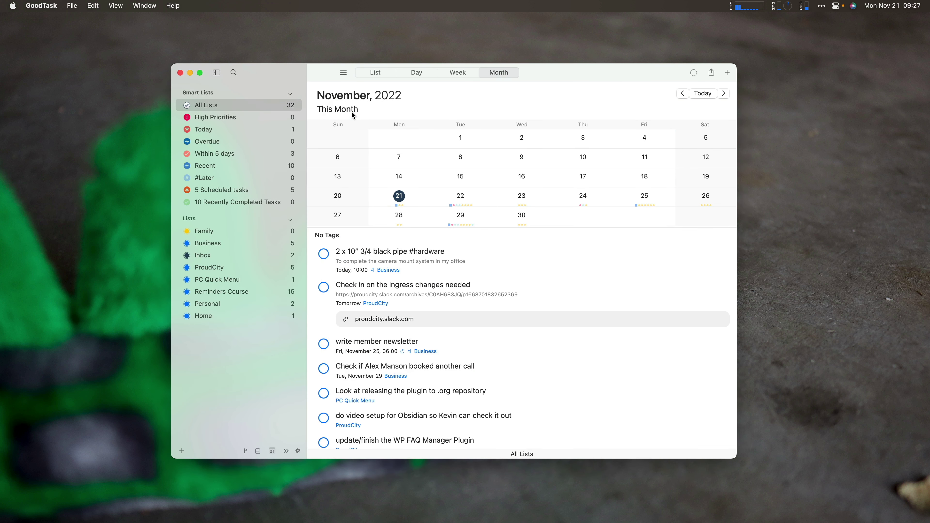
Quick-add the task 'new goodtask task #todo' to the Inbox
key(ctrl+alt+space)
text(new)
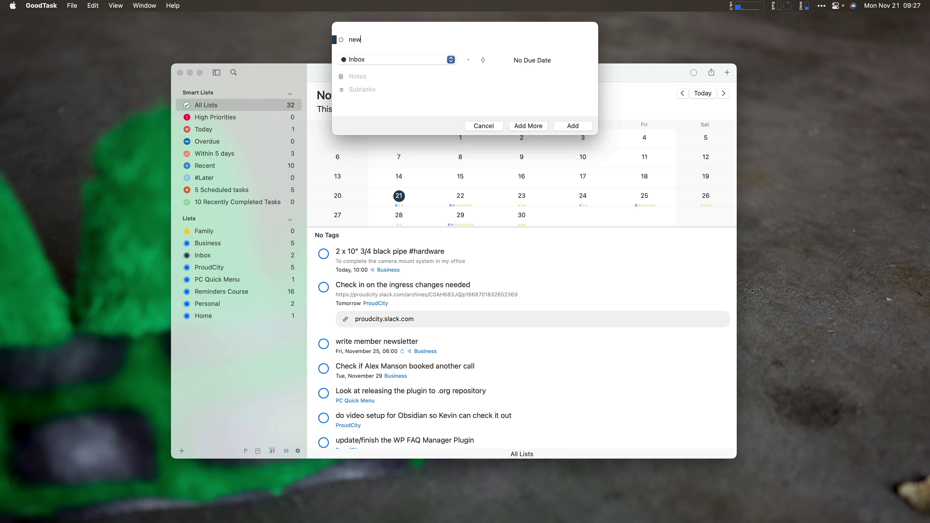
text( goodtask task #todo)
key(Return)
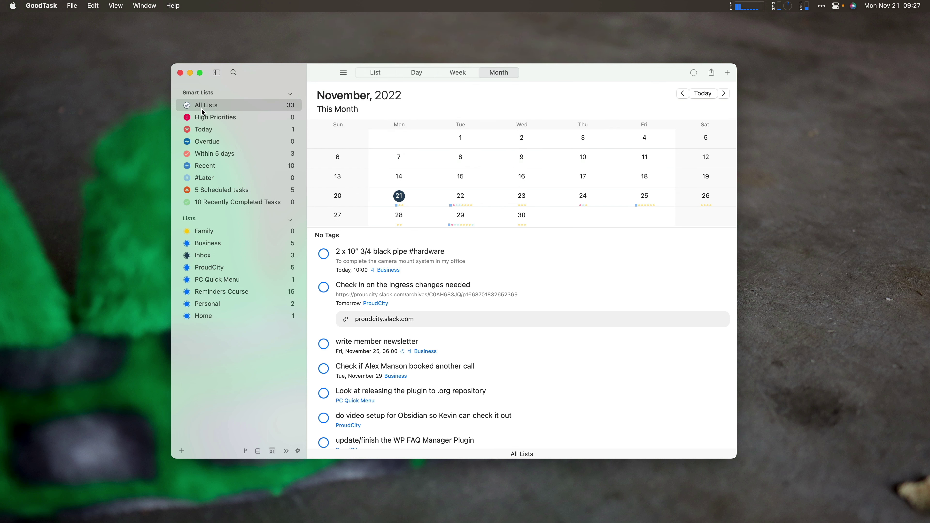
Show the Inbox, check new goodtask task's tags without changing them, then open a blank new-task panel
click(204, 260)
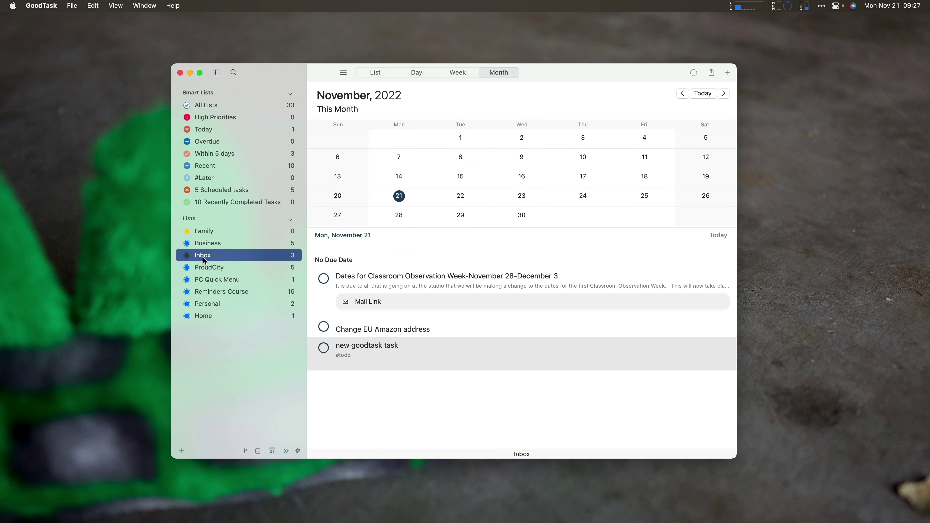
click(370, 345)
double_click(369, 346)
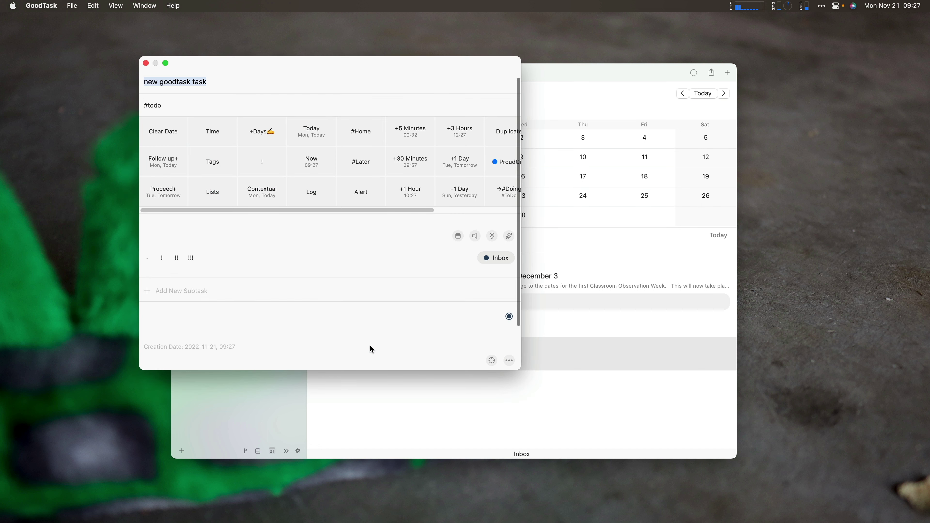
click(202, 151)
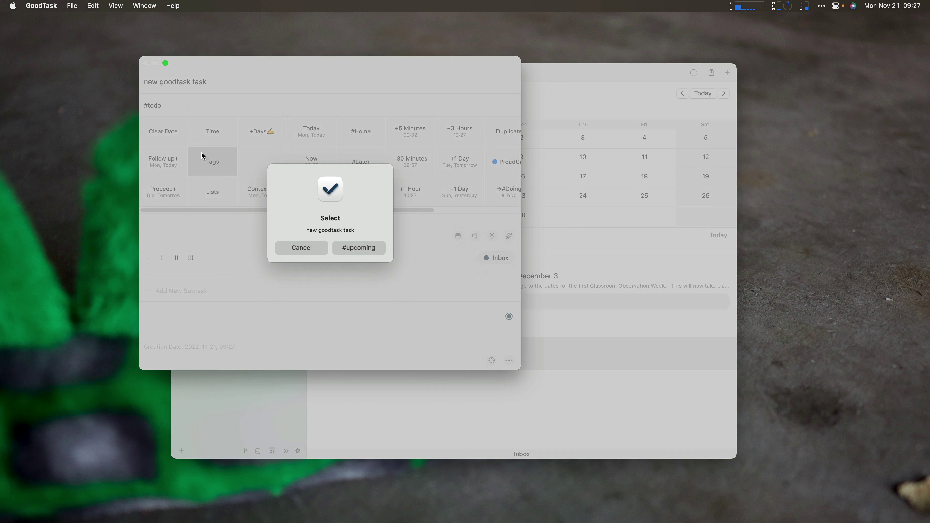
click(312, 249)
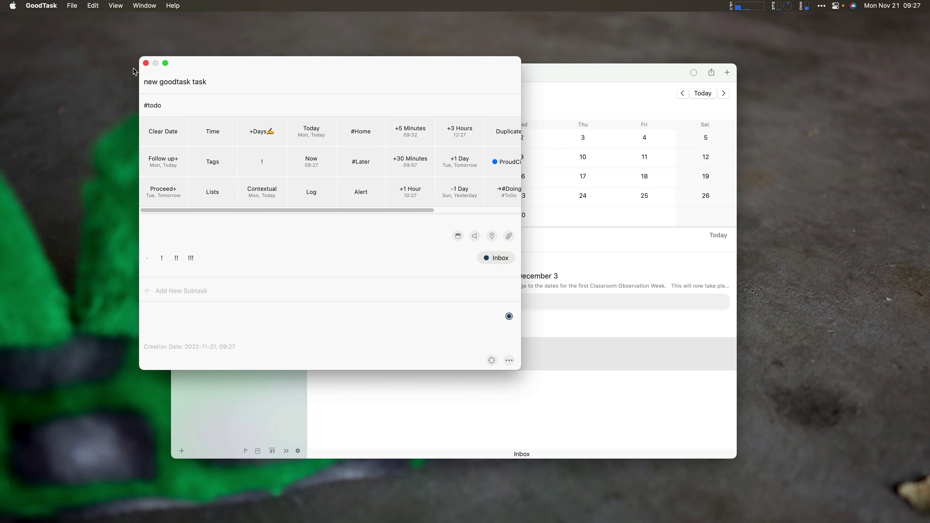
click(146, 63)
key(super+n)
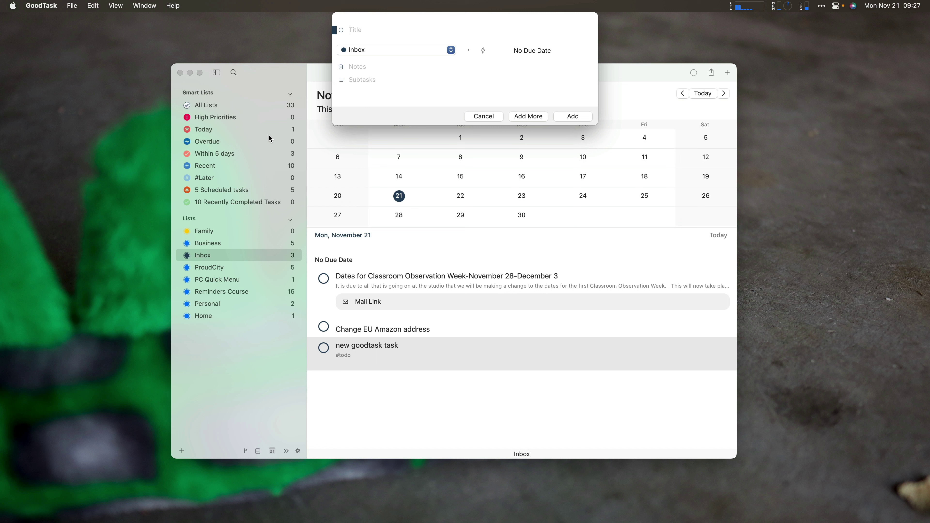
Keep the panel's list on Inbox, preview the quick actions, then cancel without adding a task
click(379, 50)
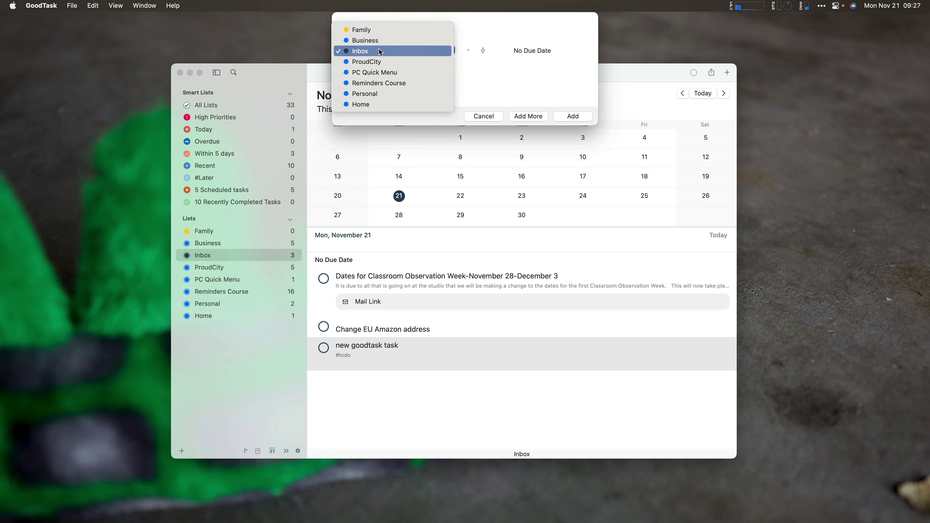
click(381, 52)
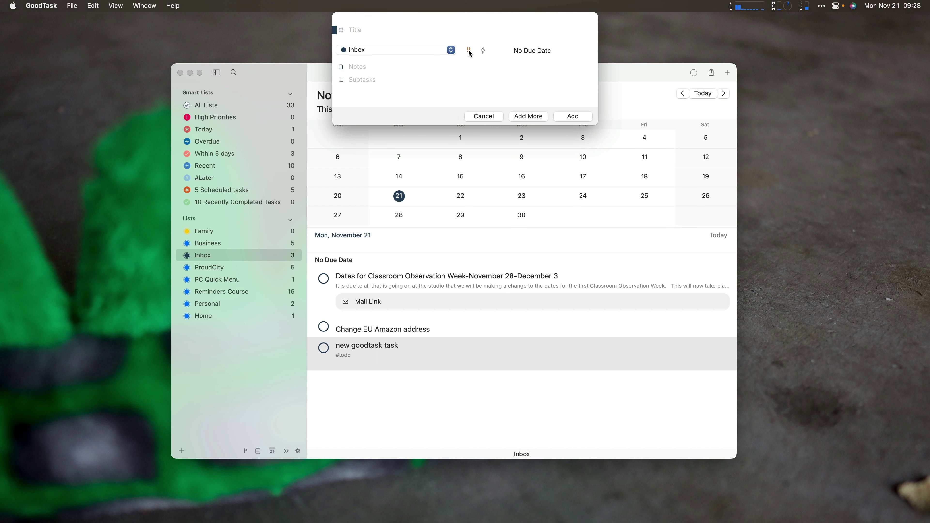
click(484, 50)
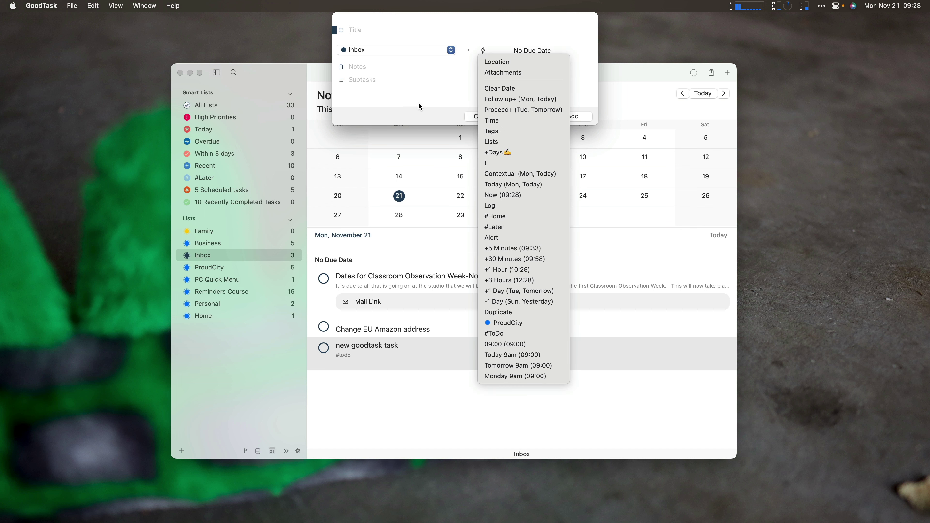
click(425, 98)
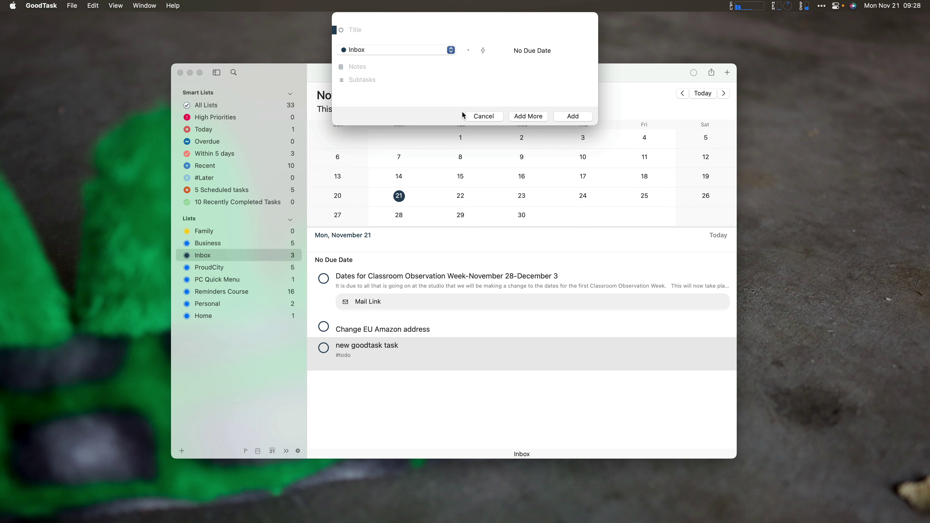
click(469, 116)
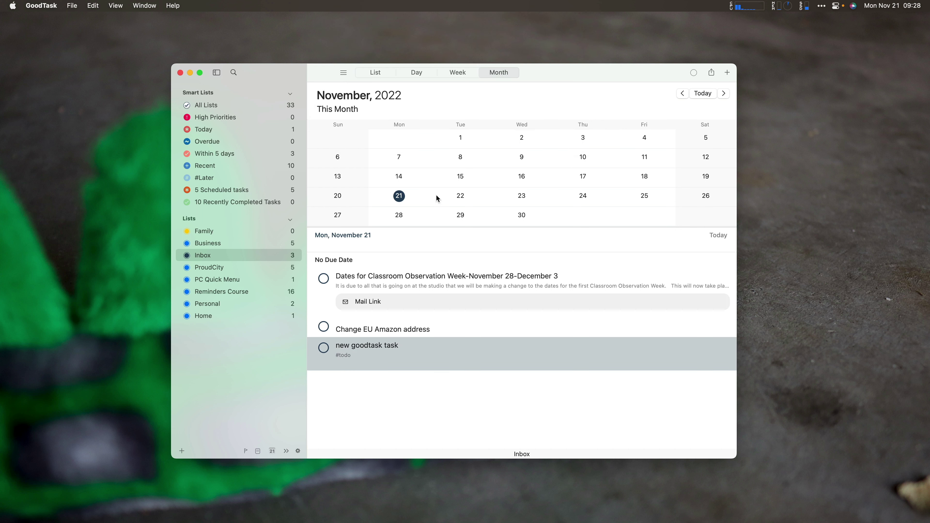
Show the Inbox tasks as a board grouped by tag
click(217, 105)
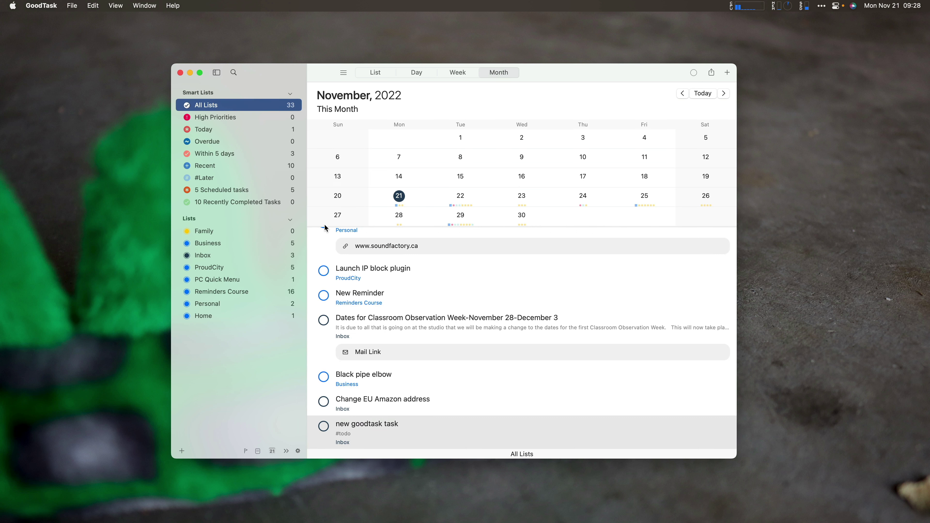
key(super+5)
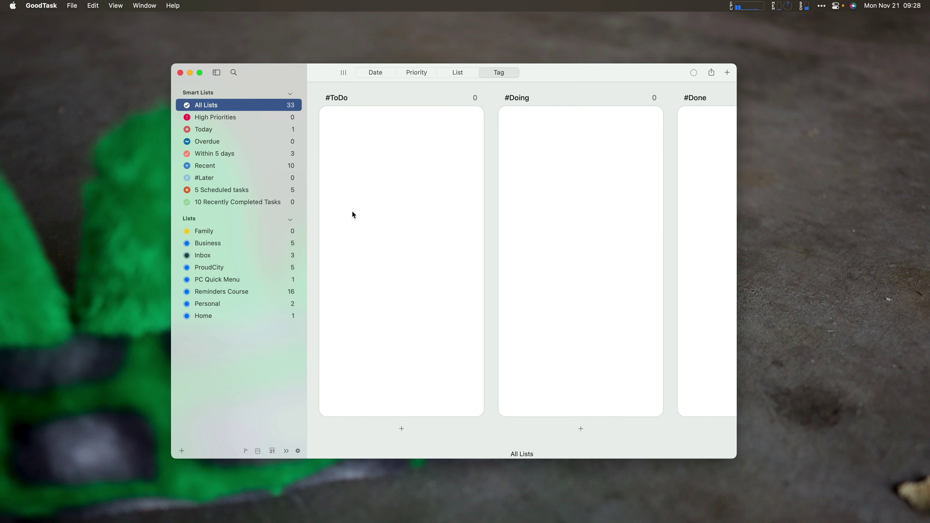
click(207, 259)
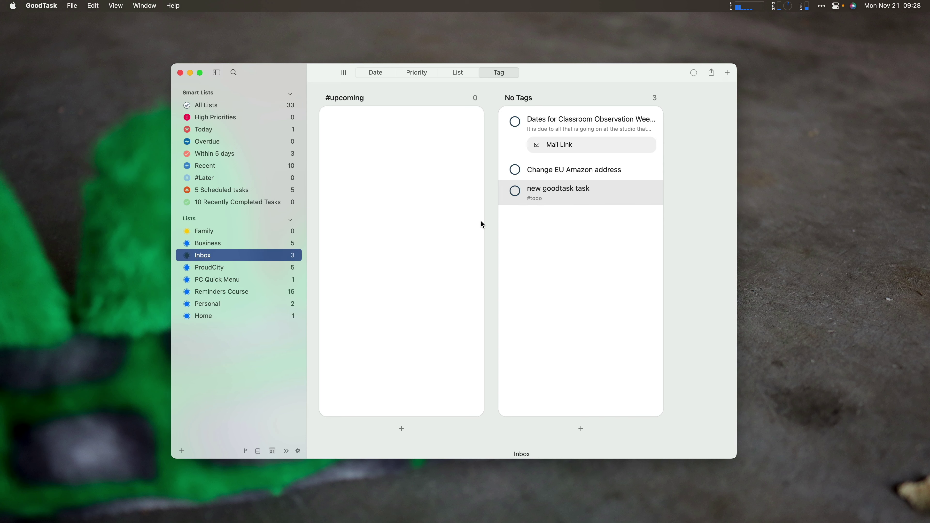
Remove '#todo' from new goodtask task's notes and tag it #ToDo instead
double_click(577, 195)
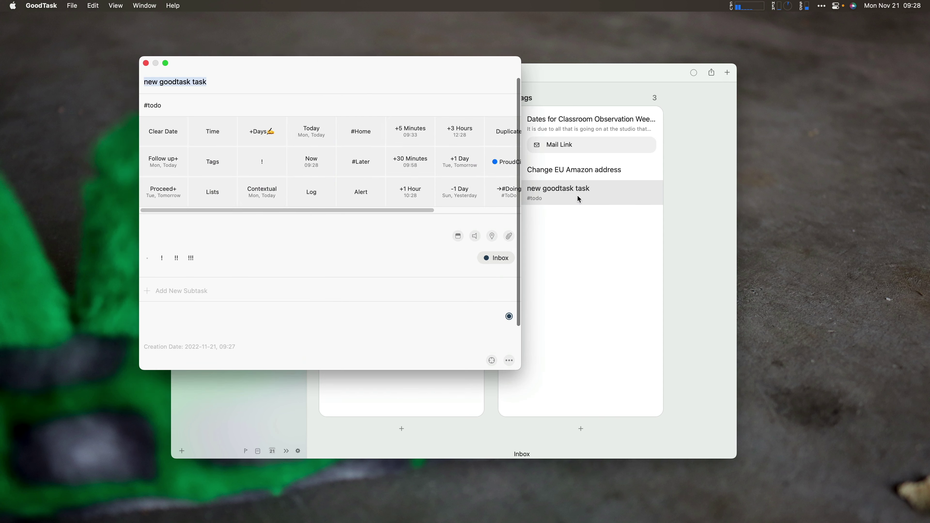
click(219, 171)
click(295, 245)
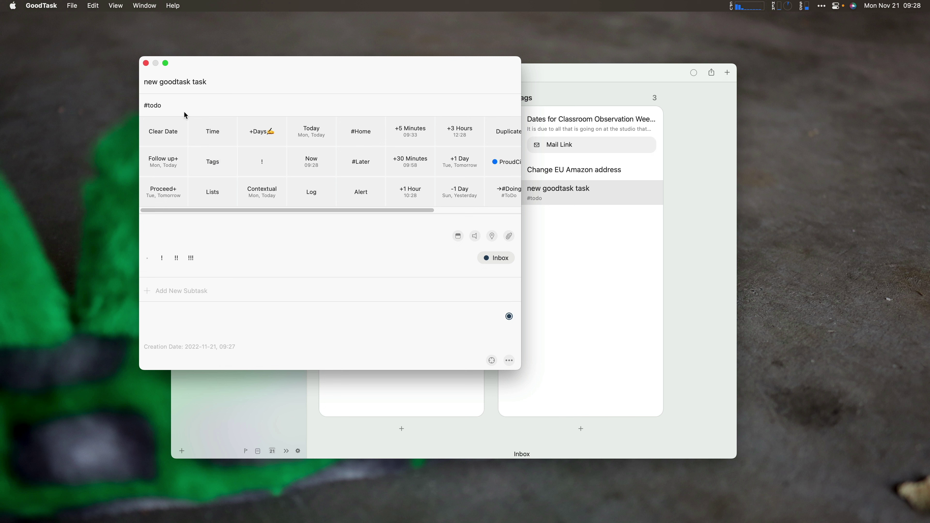
click(179, 105)
key(BackSpace)
key(BackSpace)
key(BackSpace)
key(BackSpace)
key(BackSpace)
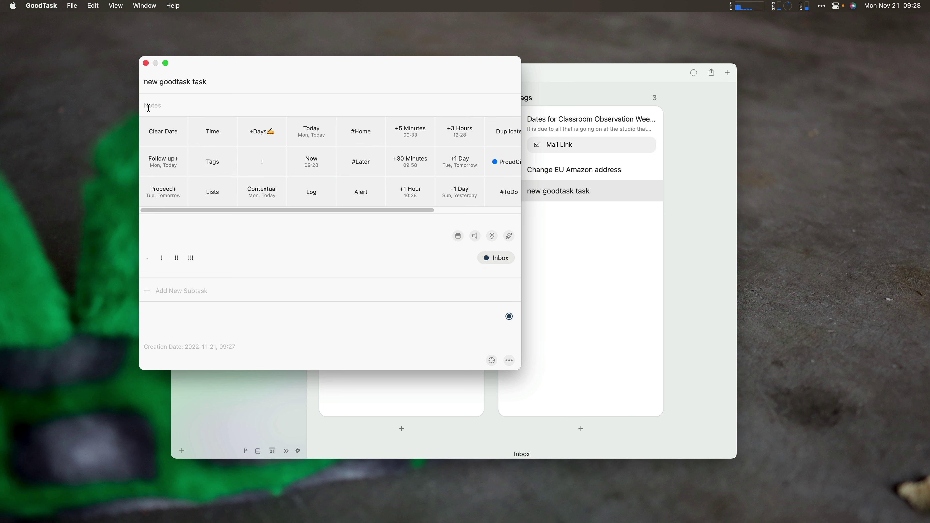
click(498, 193)
scroll(498, 194, right, 3)
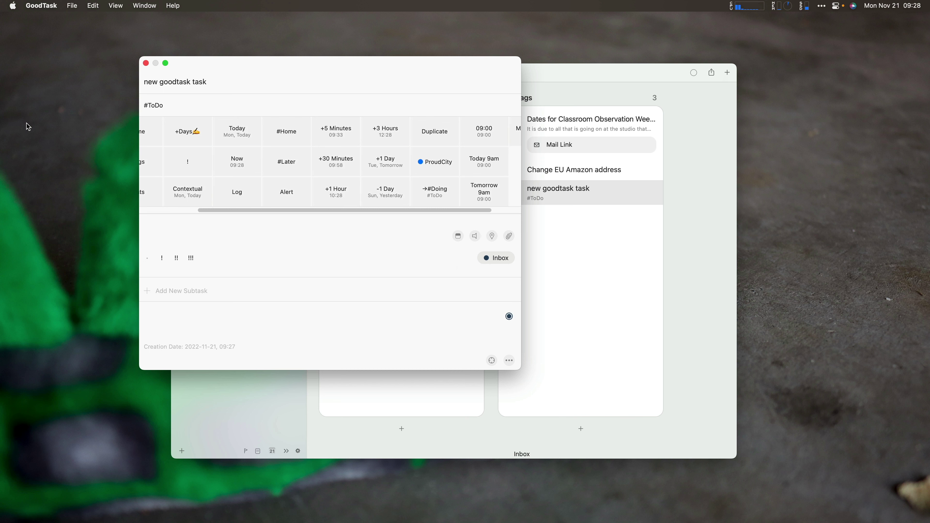
Drag new goodtask task from the #ToDo column to #Doing on the All Lists tag board
click(145, 63)
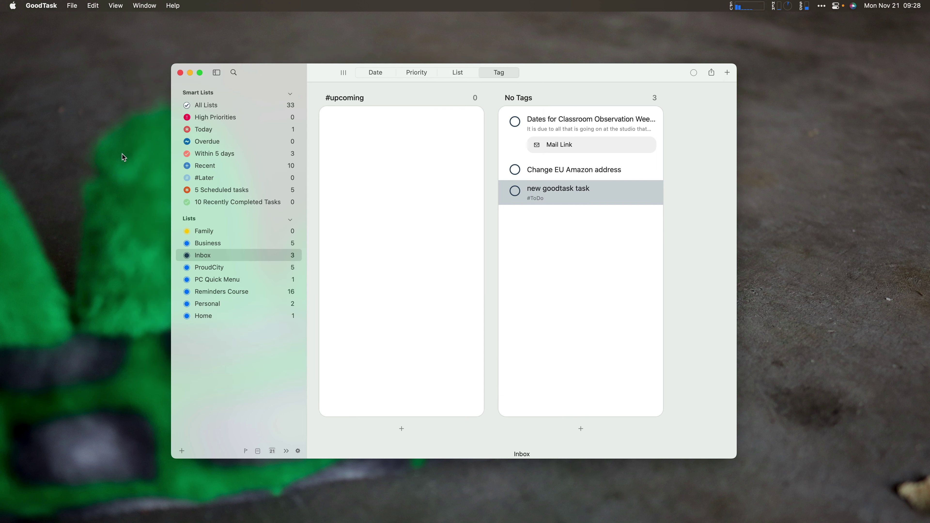
click(216, 106)
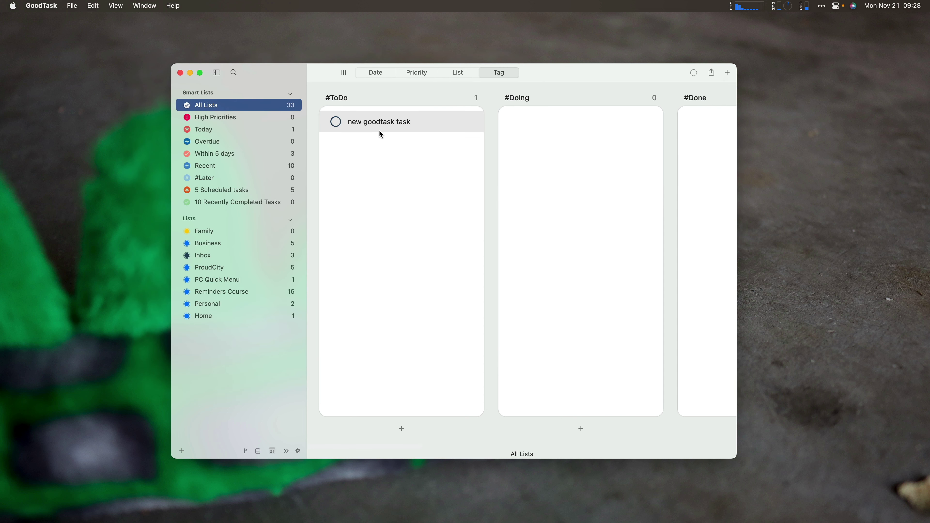
drag(382, 122, 526, 146)
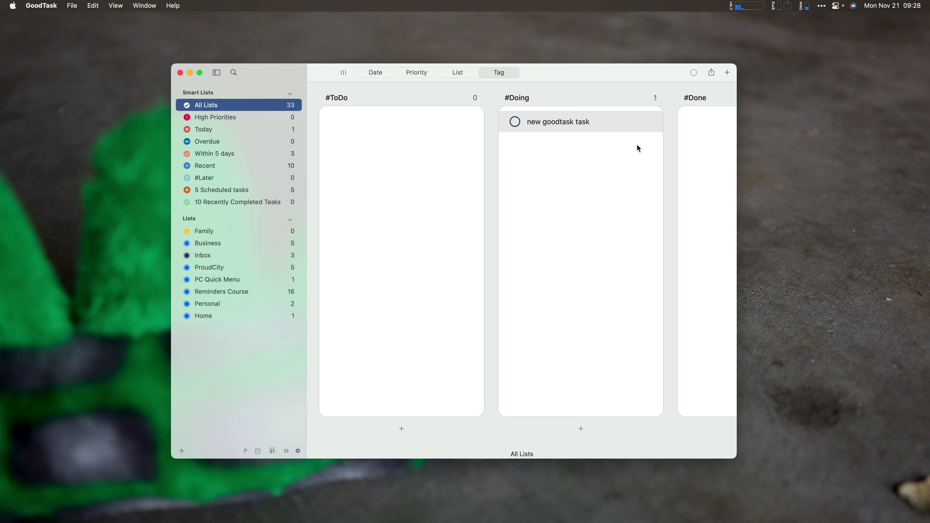
scroll(639, 148, right, 10)
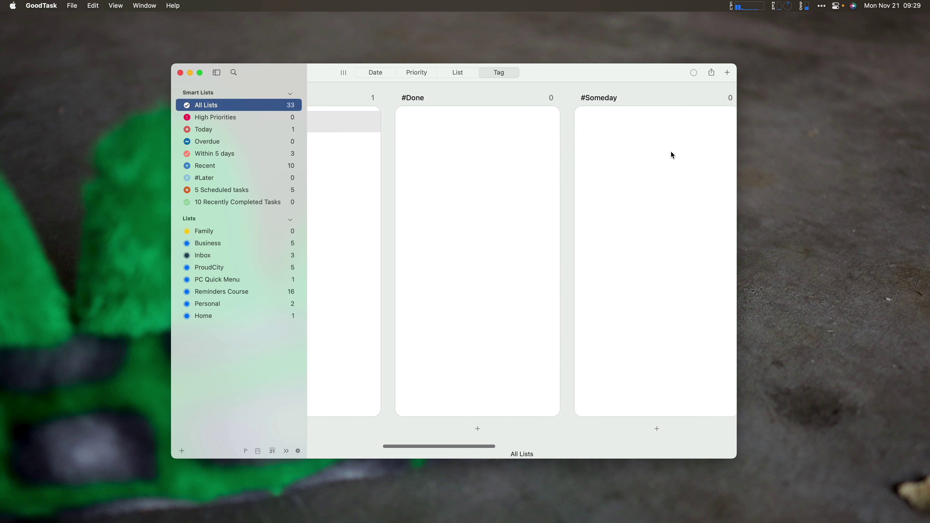
scroll(478, 217, left, 5)
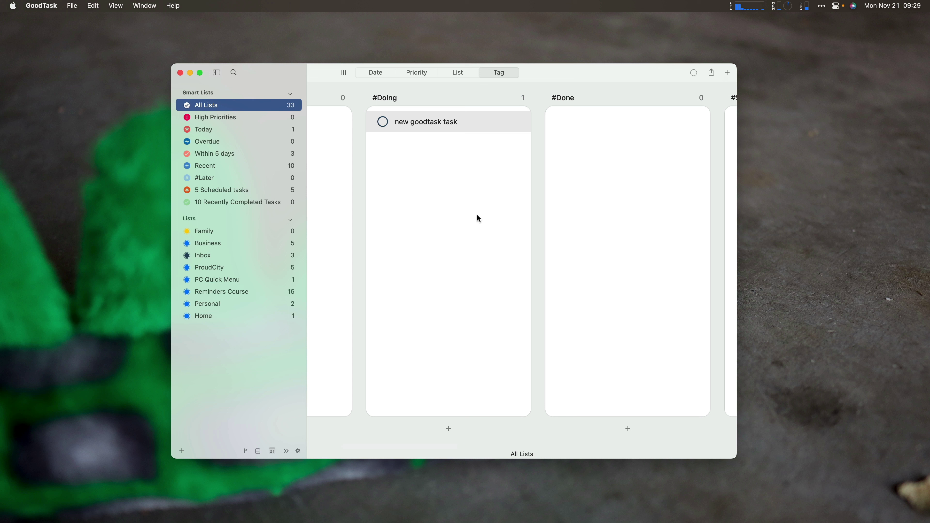
Regroup the board by list, then priority, finally settling on date
click(456, 74)
click(420, 74)
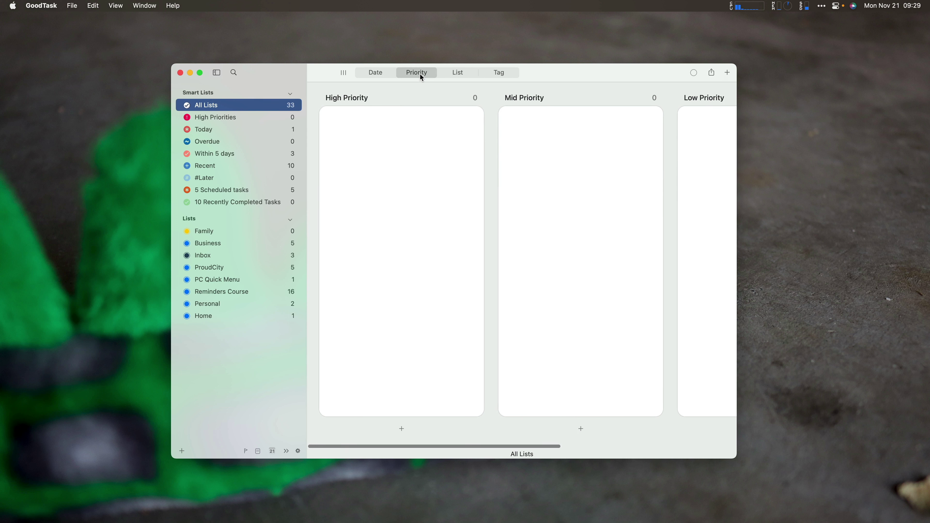
click(384, 74)
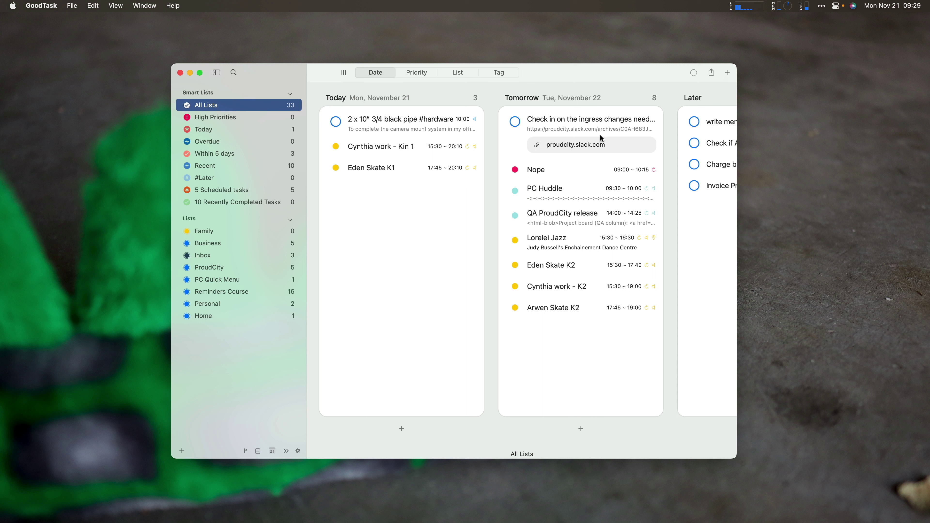
Clear the date on the '2 x 10" 3/4 black pipe #hardware' task from the Today column
click(380, 122)
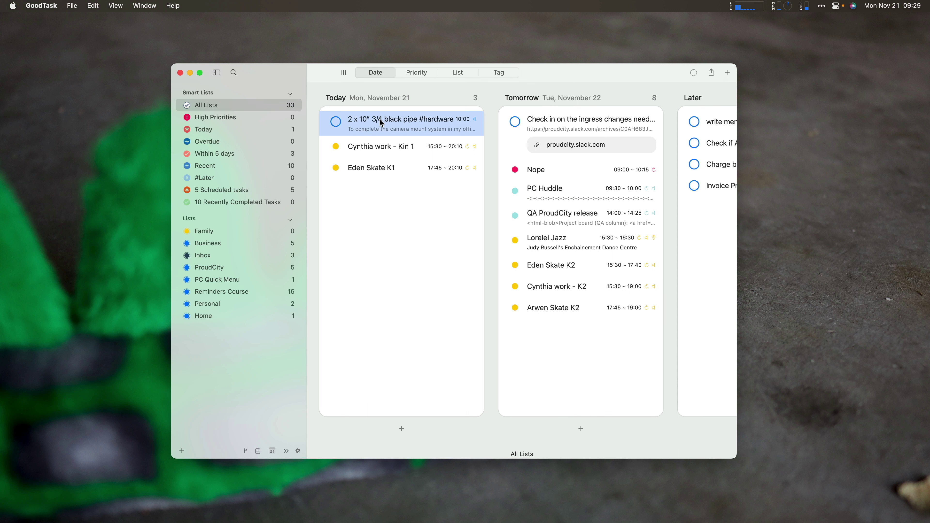
click(380, 123)
click(161, 131)
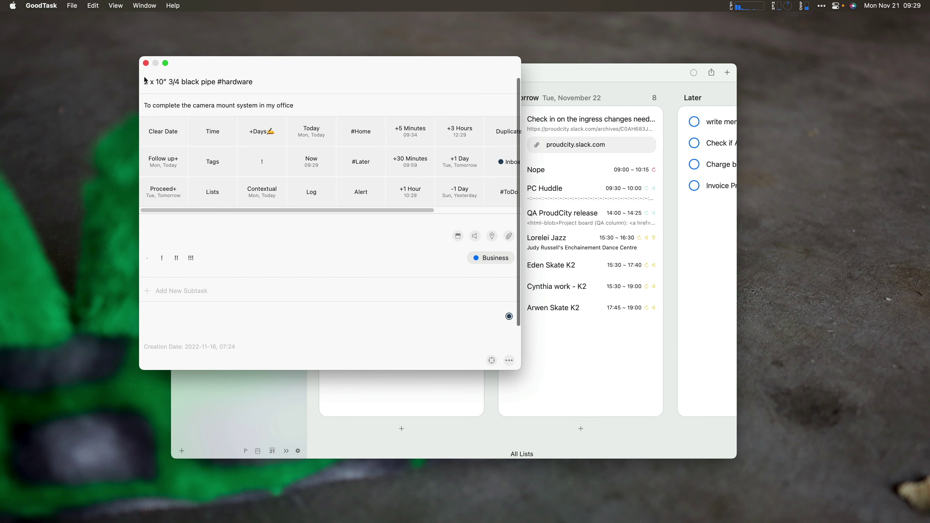
click(145, 63)
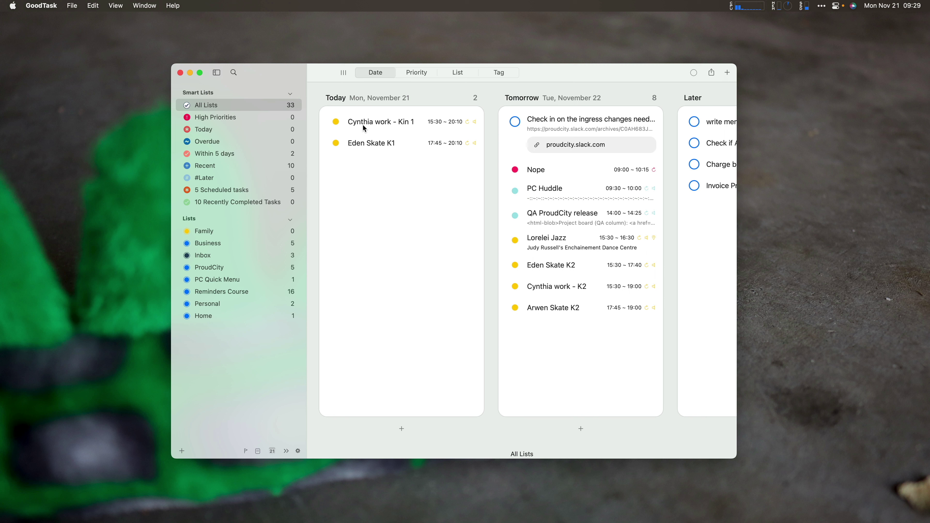
Leave the date board, then cycle Day, Week and Month views, ending on November 2022
click(115, 6)
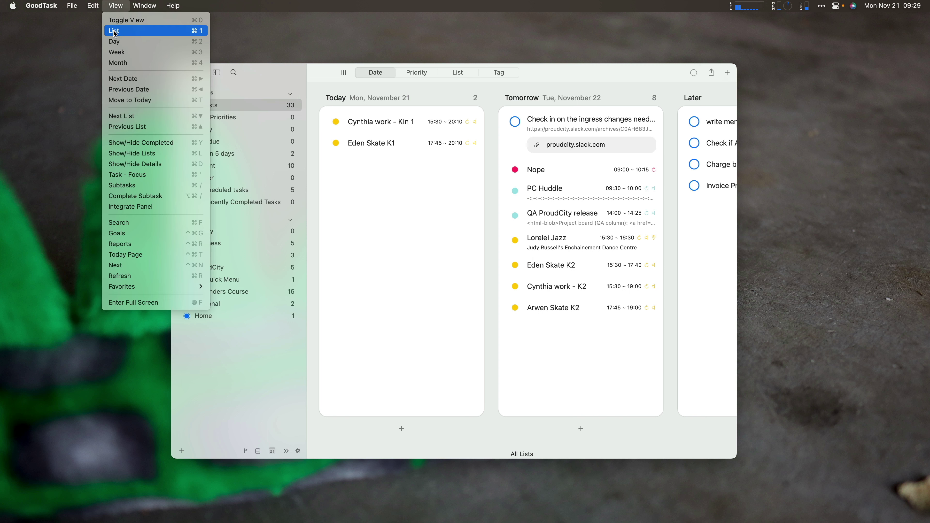
click(118, 43)
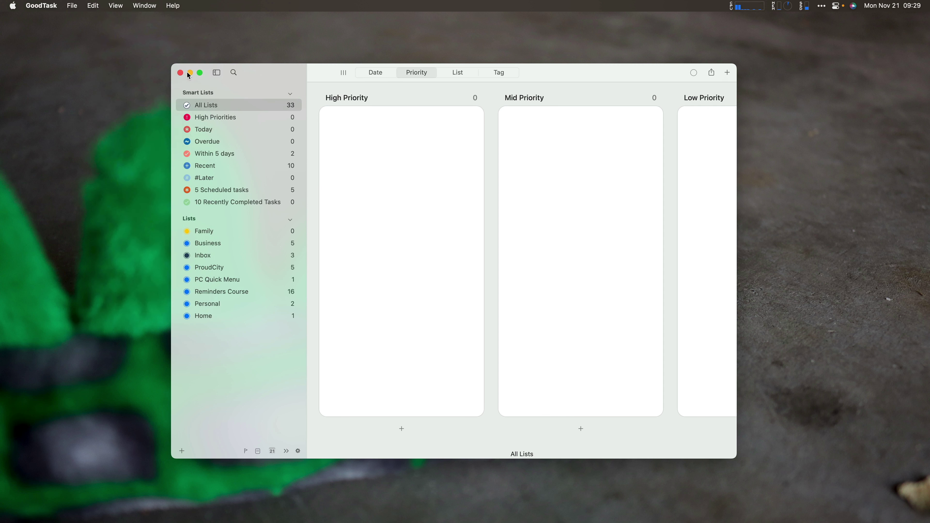
key(super+4)
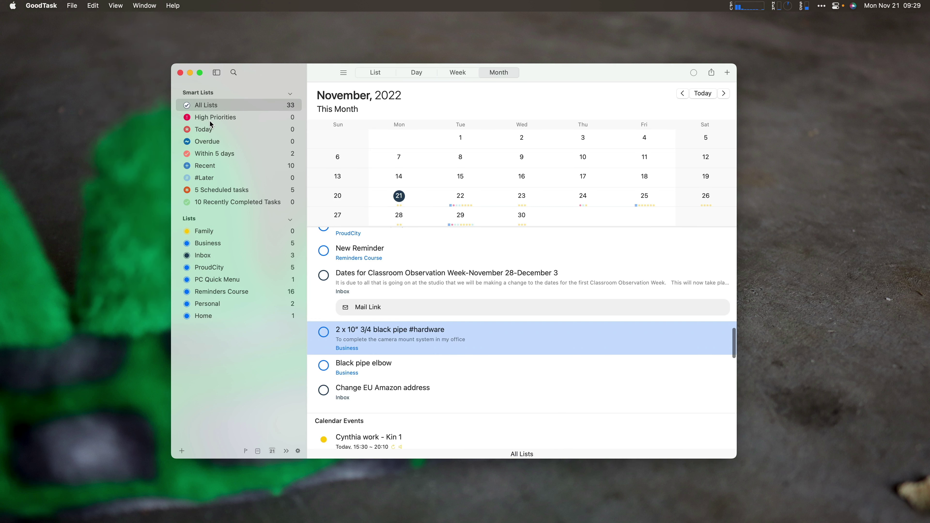
click(421, 72)
click(446, 71)
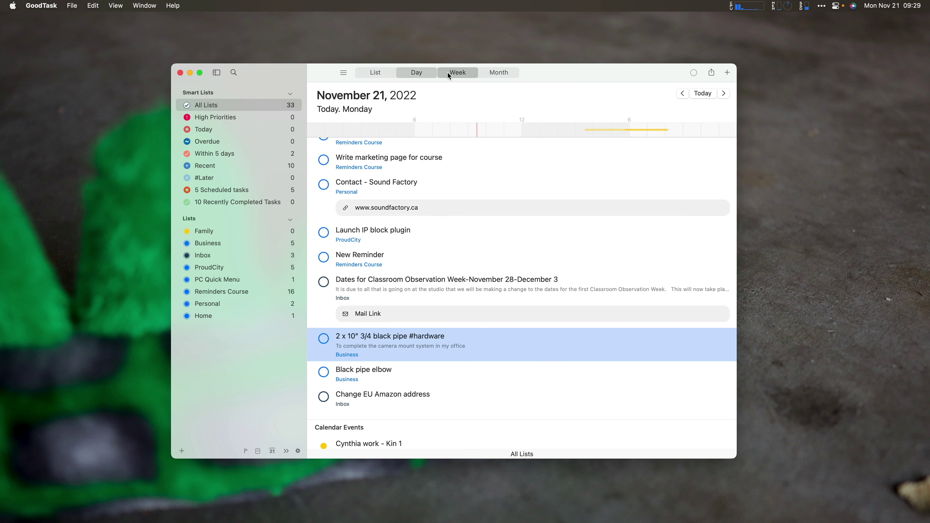
click(493, 72)
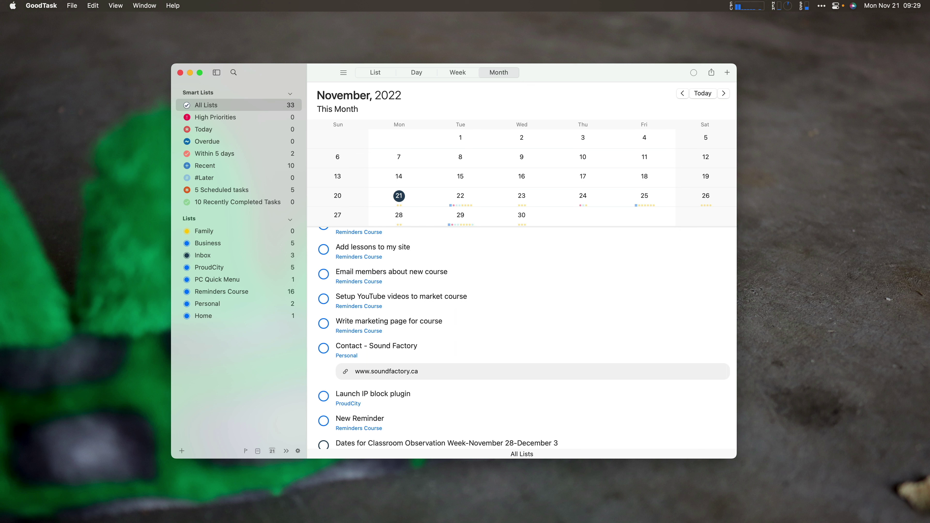
Browse quick actions and the Lists submenu for 'Email members about new course' without applying any
click(356, 273)
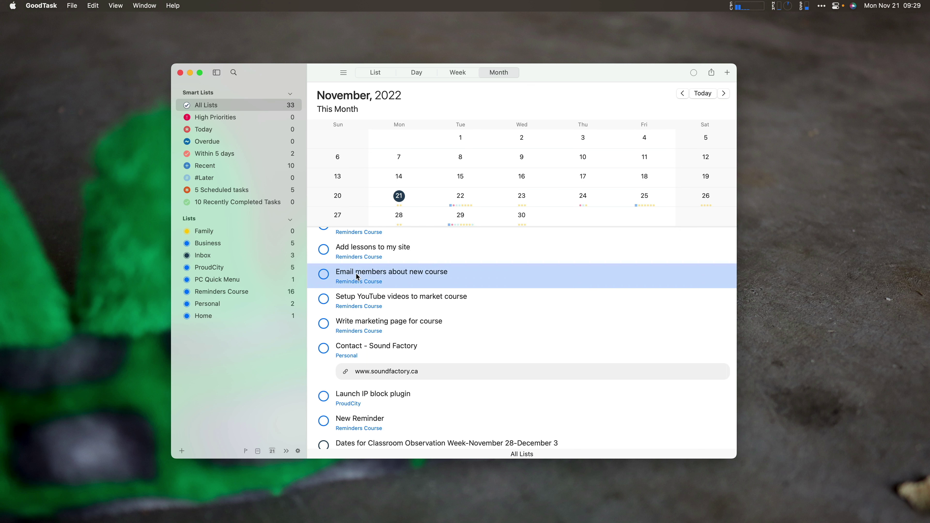
right_click(357, 277)
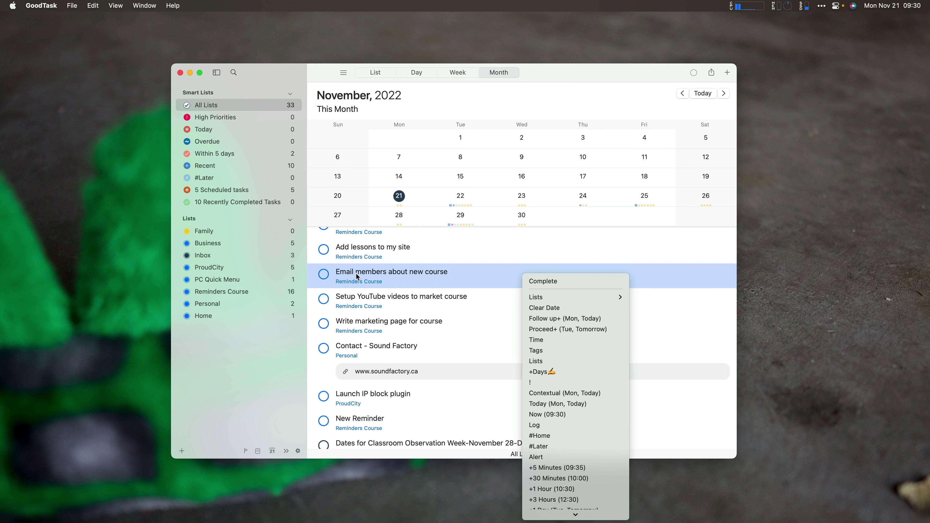
key(Down)
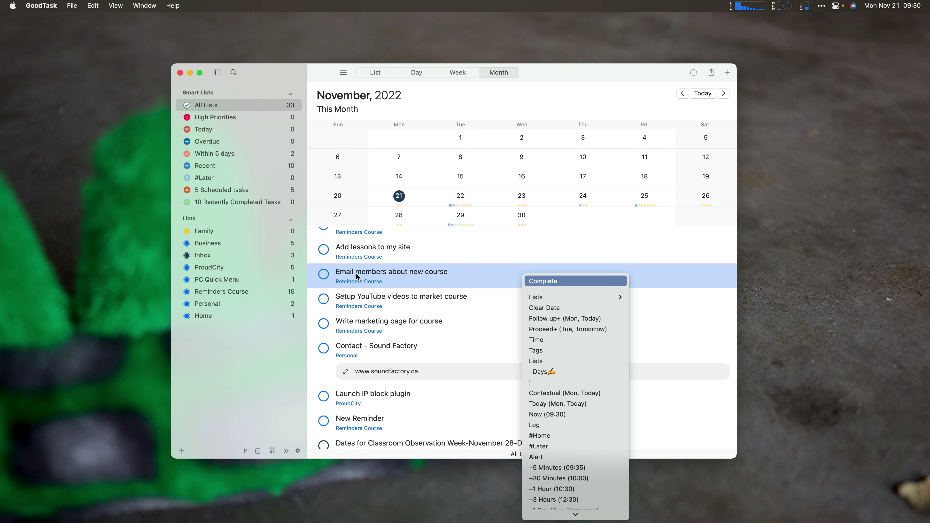
key(Down)
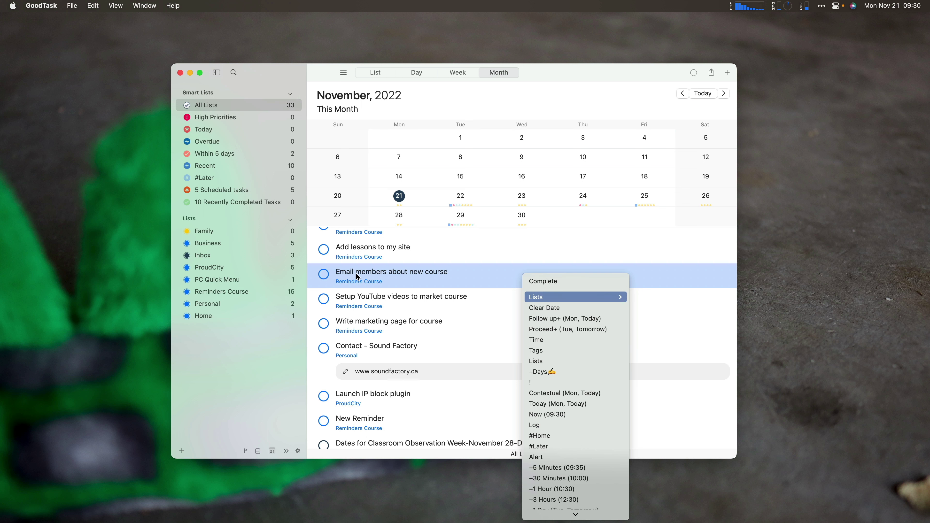
key(Right)
key(Left)
key(Down)
key(Escape)
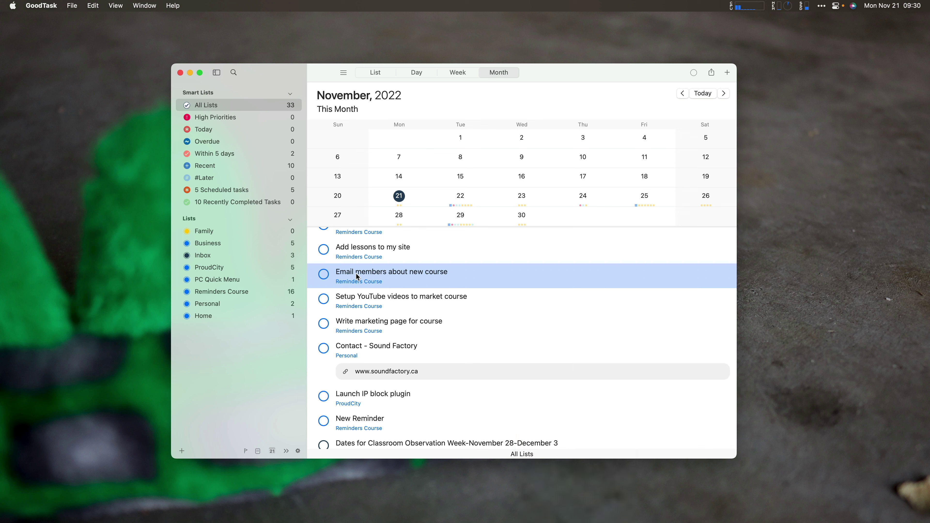
key(space)
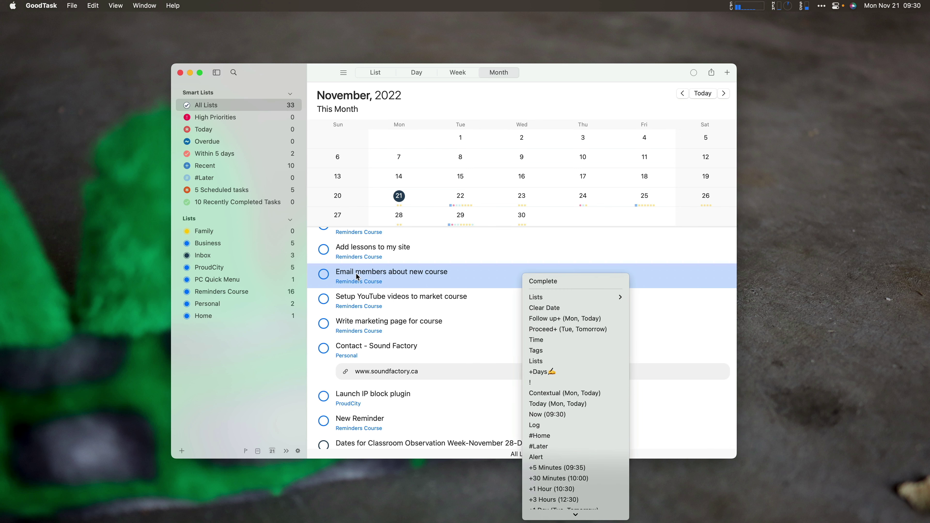
key(Down)
key(Right)
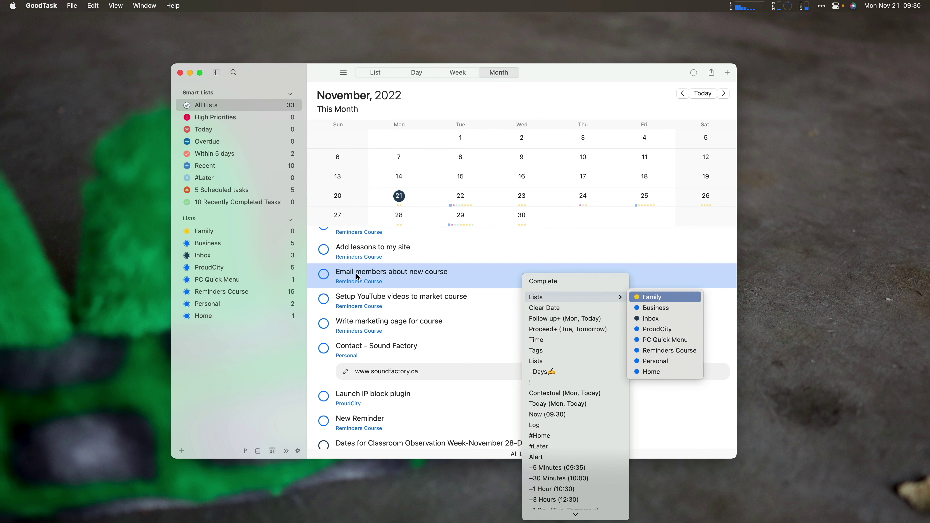
key(Escape)
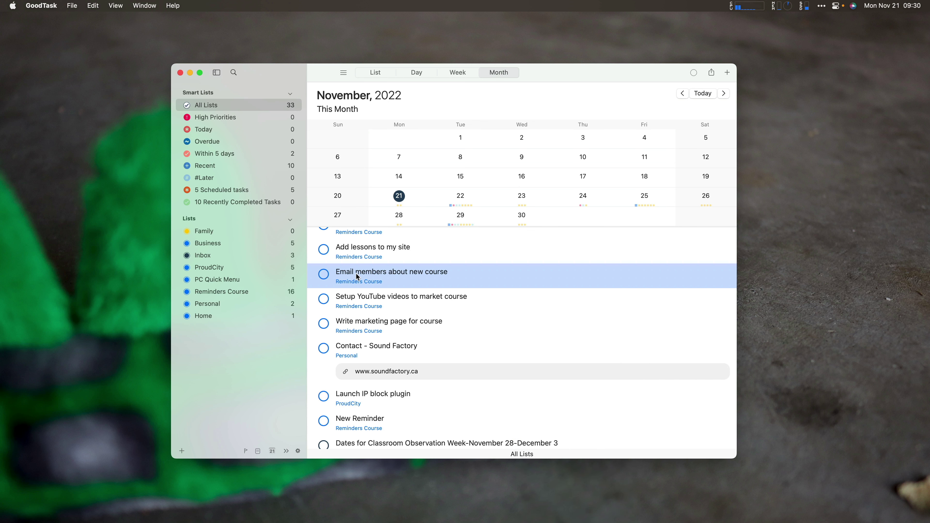
Preview quick actions for 'Setup YouTube videos' without changes, then open the launcher search
key(Down)
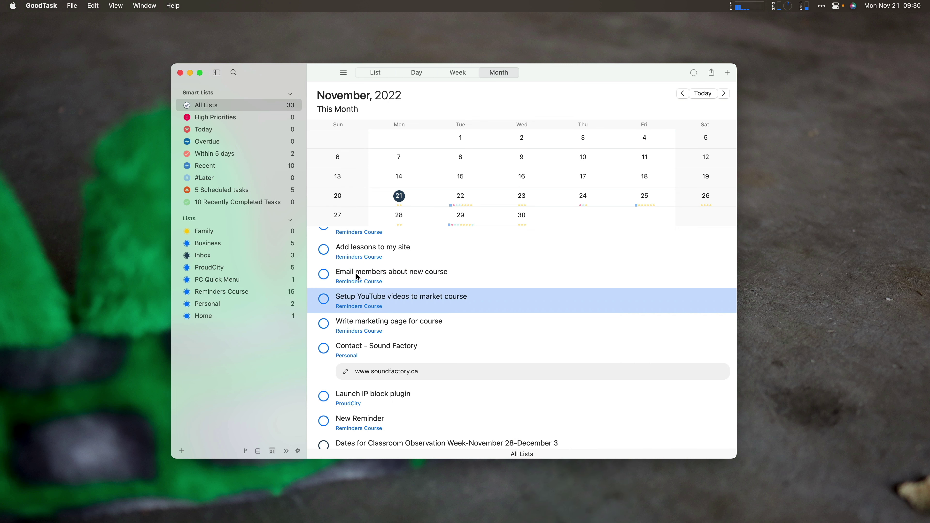
key(space)
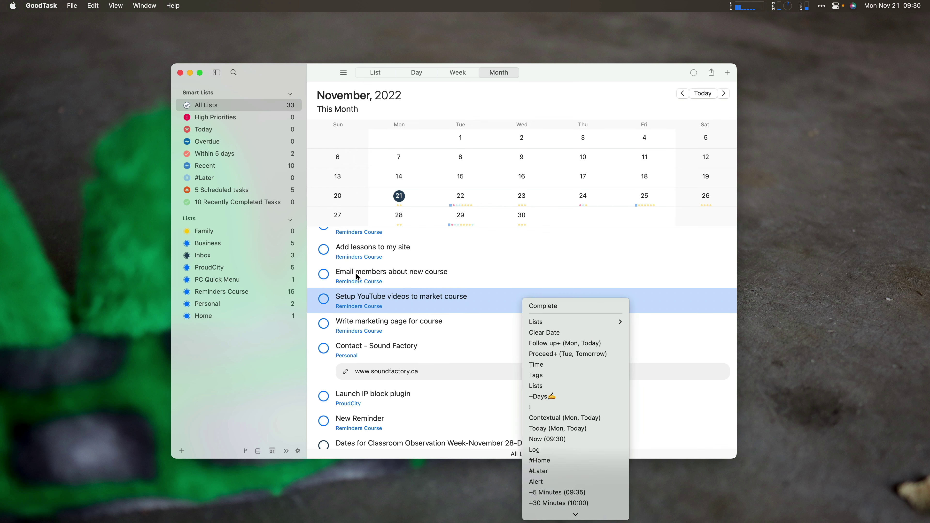
key(Down)
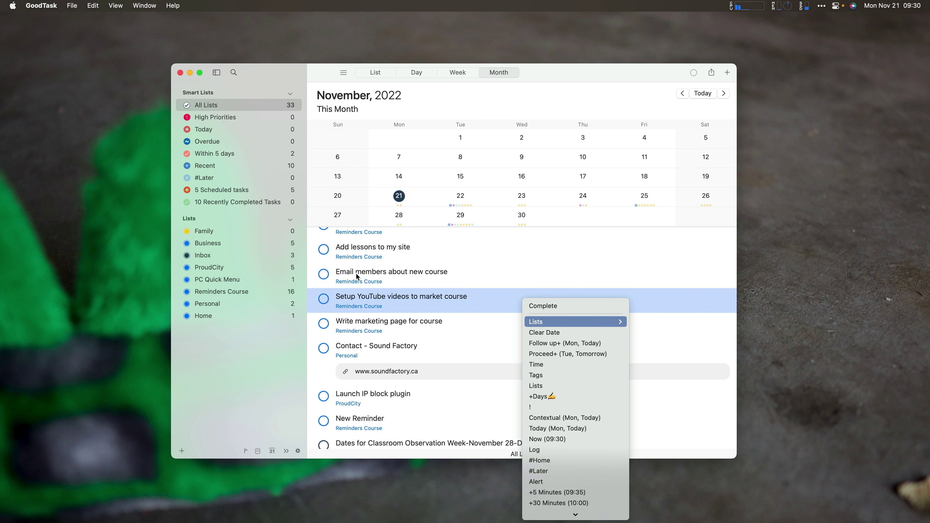
key(Escape)
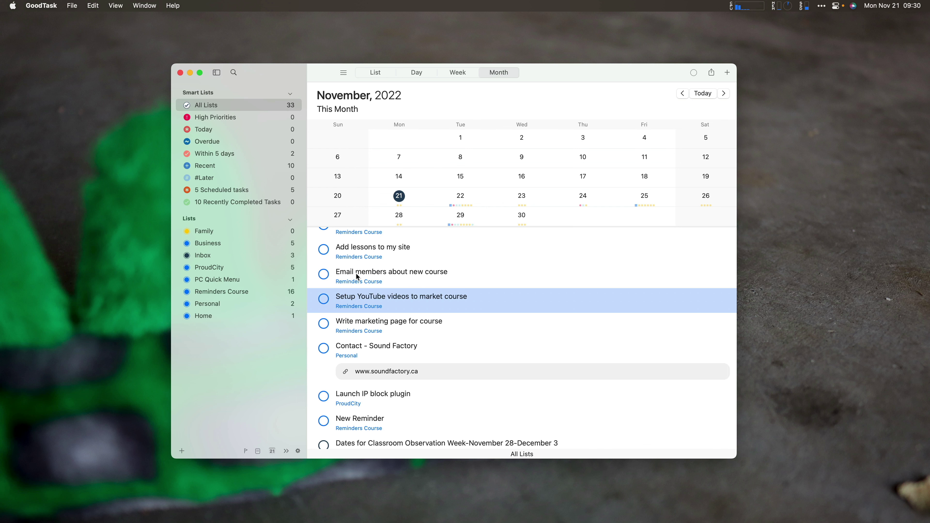
key(alt+space)
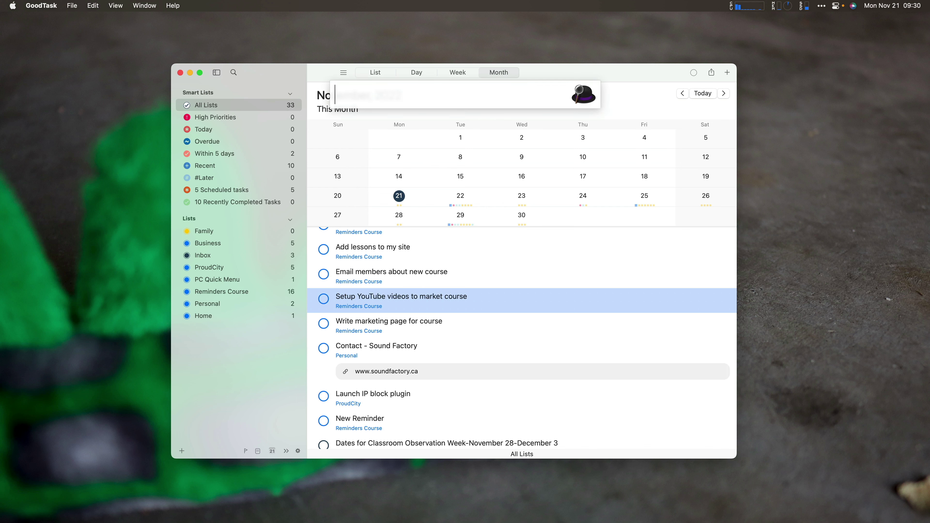
Launch Shortcuts and build a new shortcut from GoodTask's Create Task action, showing its extra fields
text(short)
key(Return)
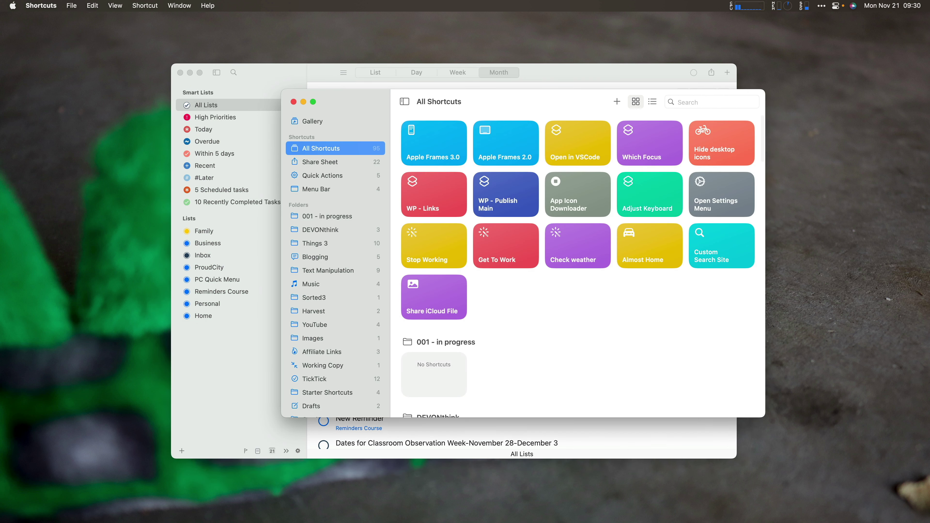
click(617, 102)
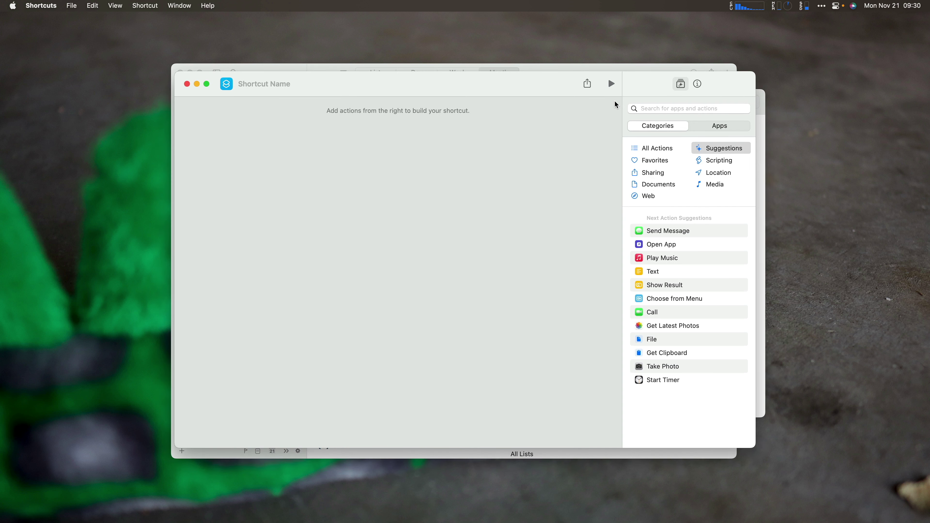
click(644, 109)
text(good)
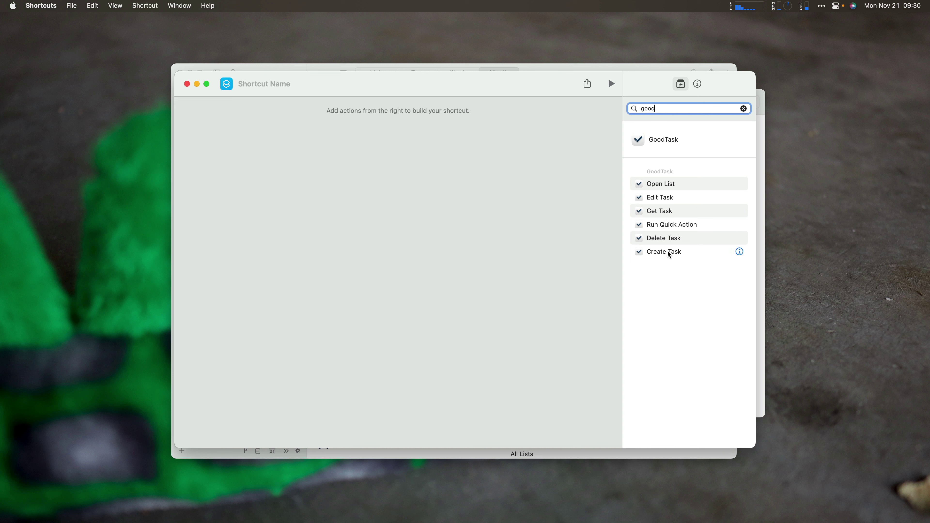
drag(670, 251, 448, 222)
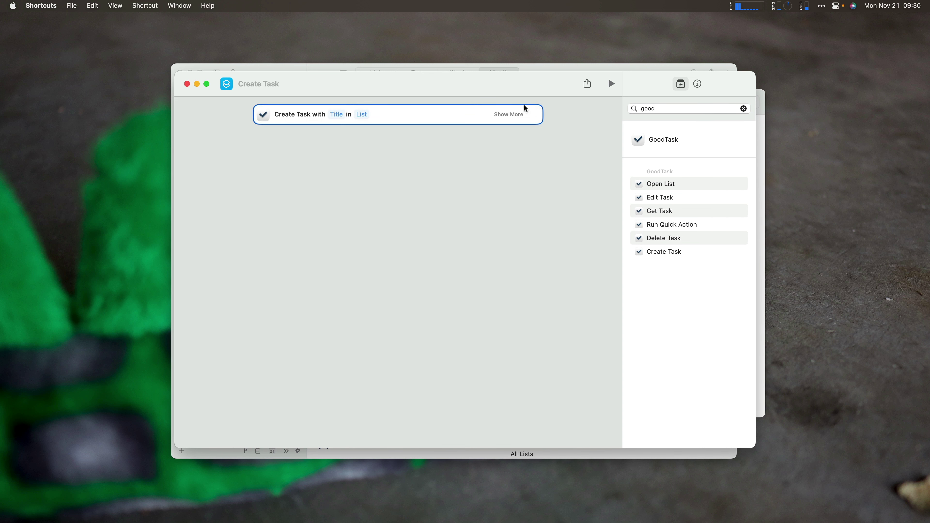
click(508, 114)
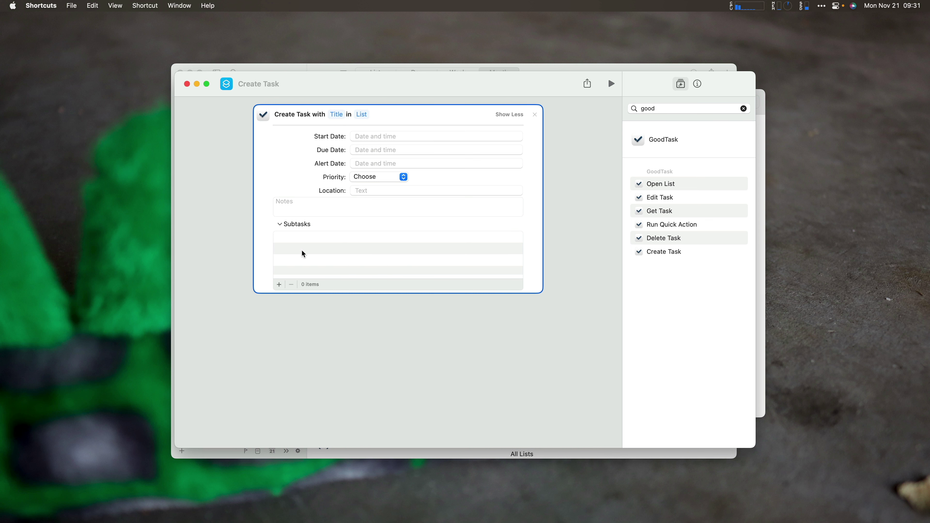
key(super+w)
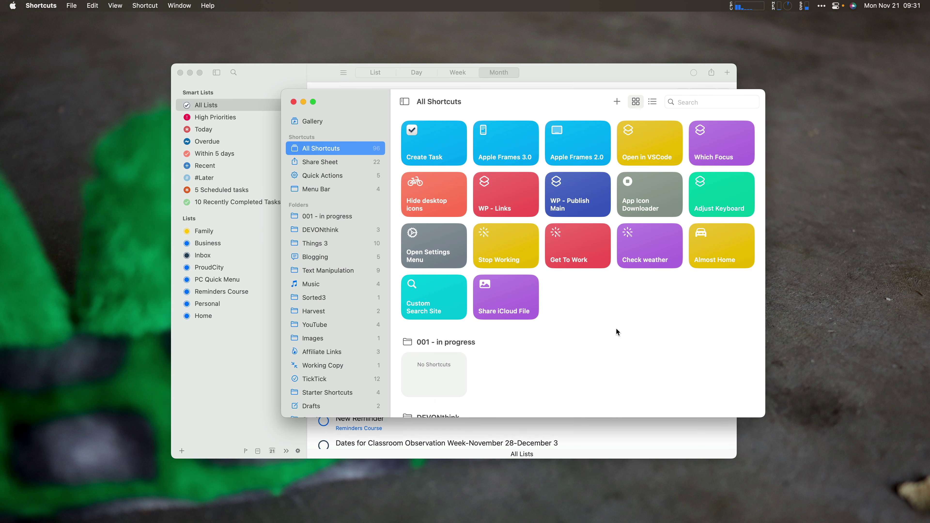
Restore the minimized Safari window and scroll GoodTask's Keyboard Shortcuts for iPad page
mouse_move(609, 520)
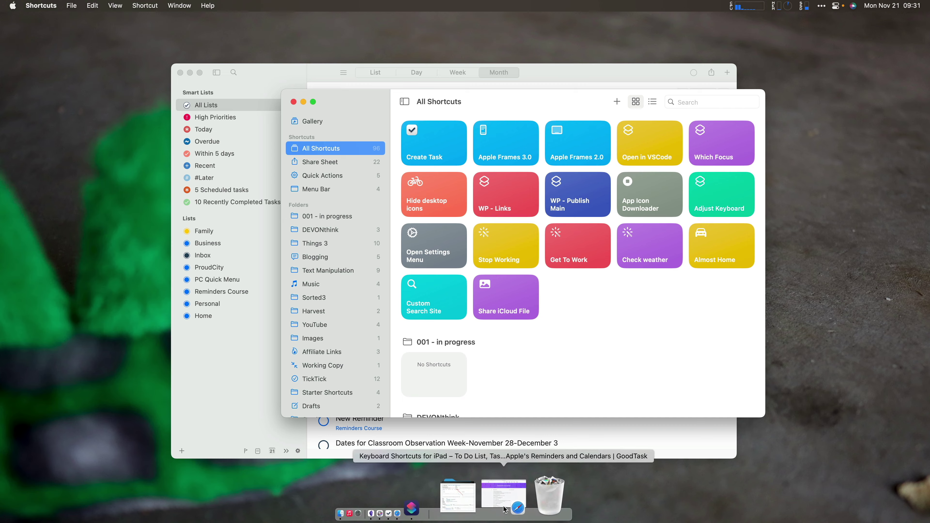
click(505, 507)
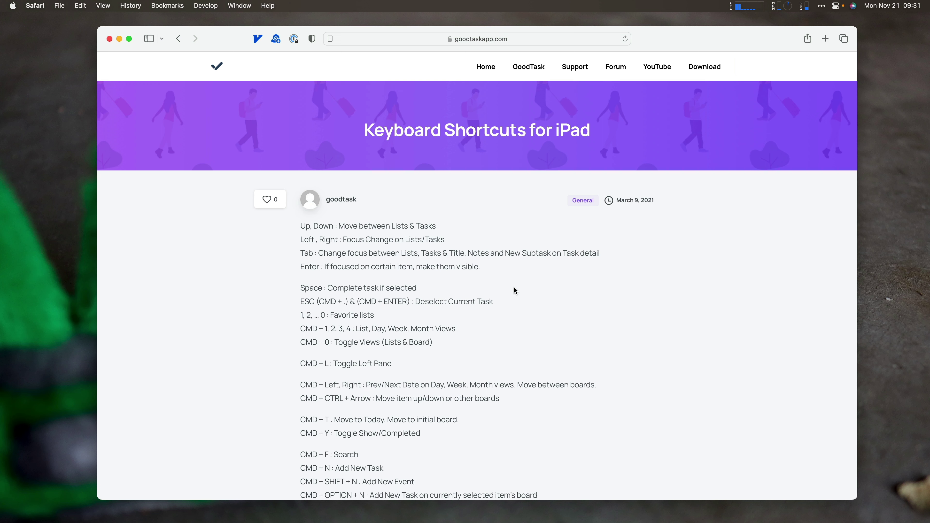
scroll(515, 290, down, 2)
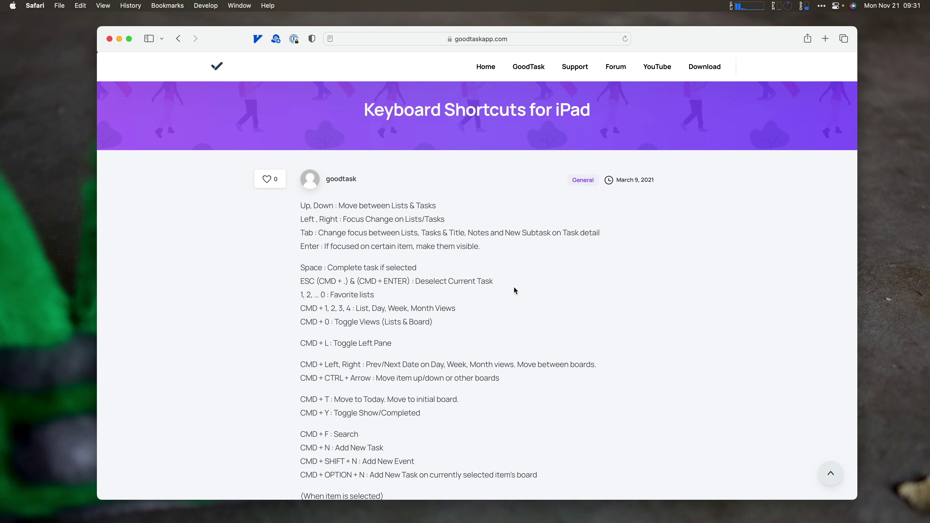